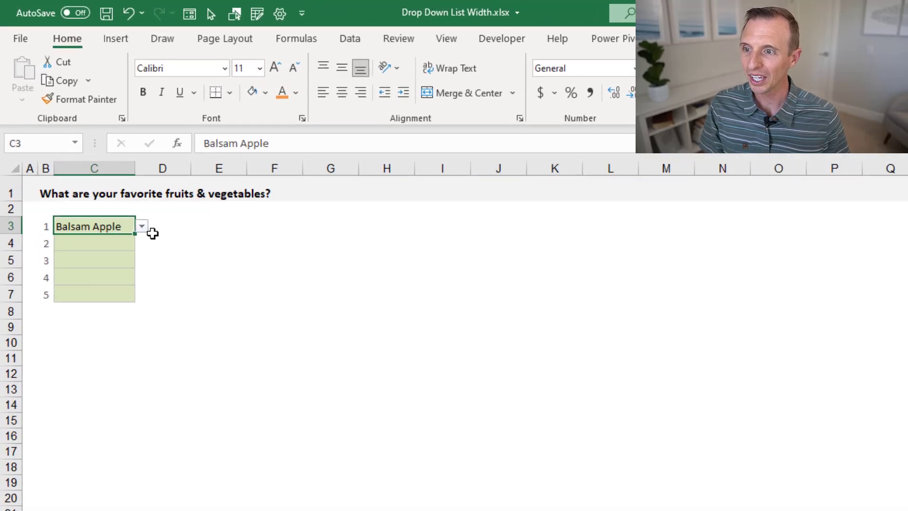
Open C3's fruit and vegetable drop-down on the Top 5 sheet, where long entries are truncated.
left_click(151, 242)
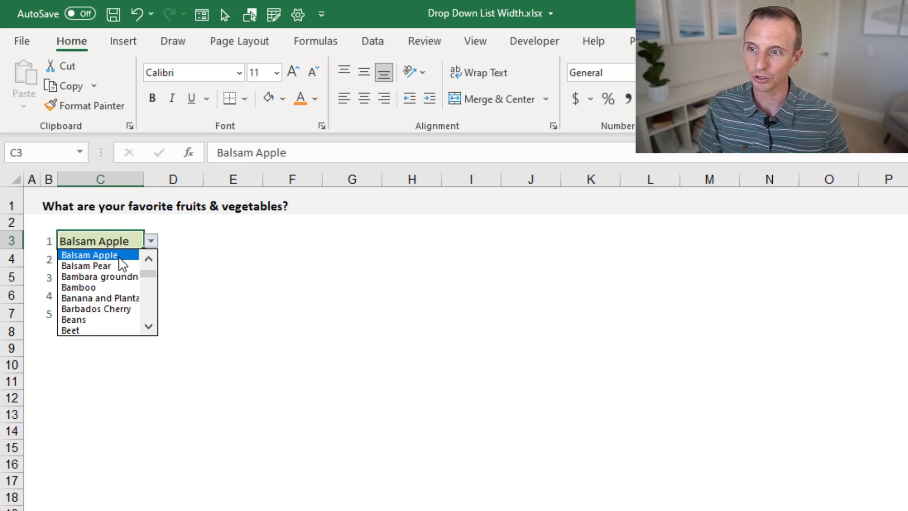
Widen column C and set C3 to Bambara groundnut from its list.
key("Escape")
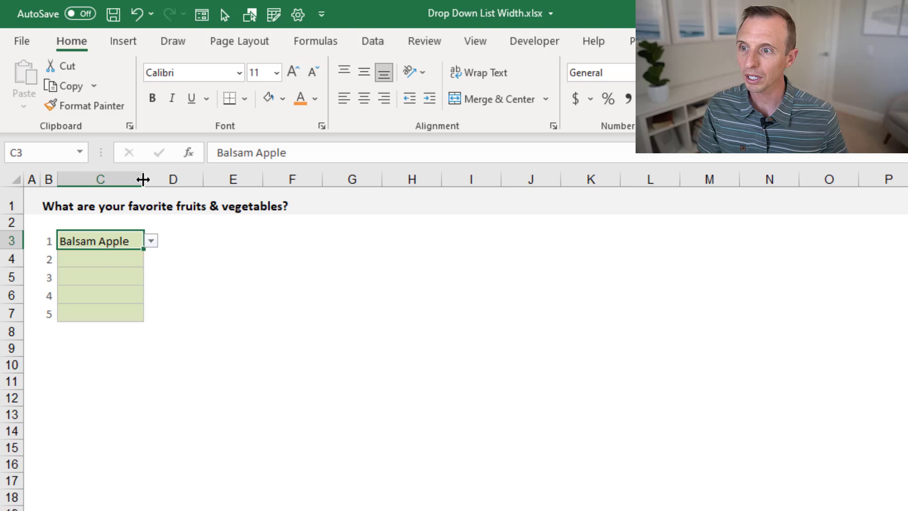
left_click_drag(143, 179, 181, 180)
left_click(189, 243)
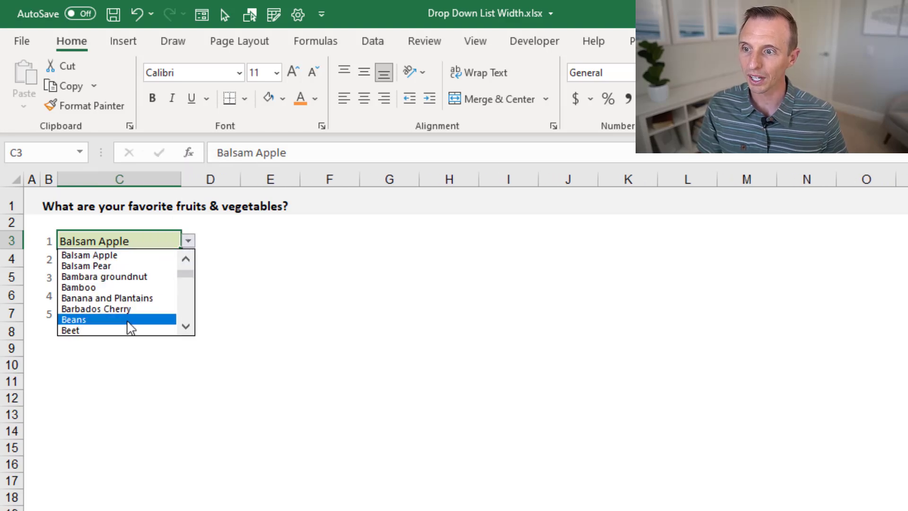
left_click(127, 278)
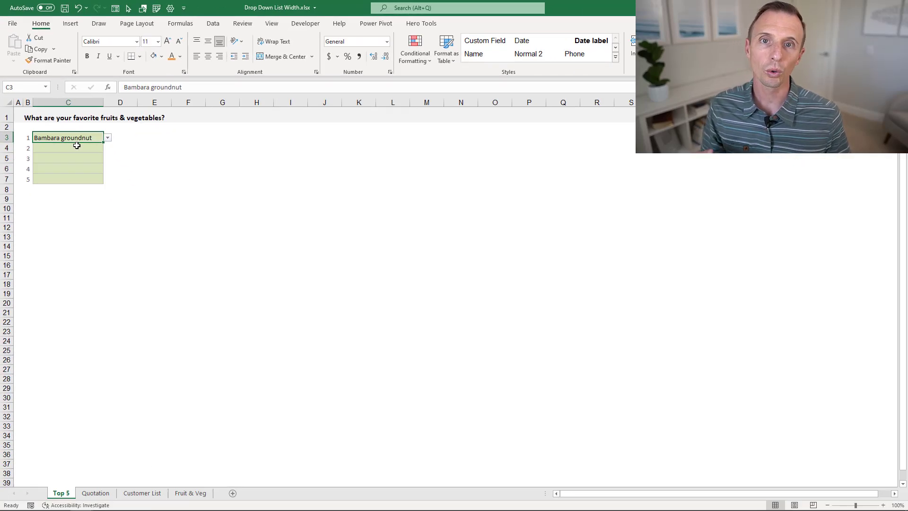
Check the Fruit & Veg source list, set C3 to Banana and Plantains, and narrow column C to fit.
left_click(200, 494)
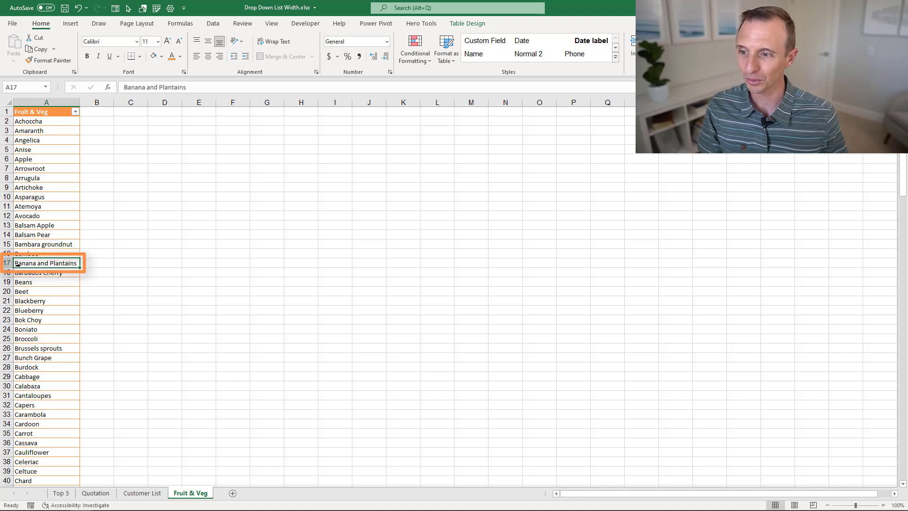
left_click(61, 493)
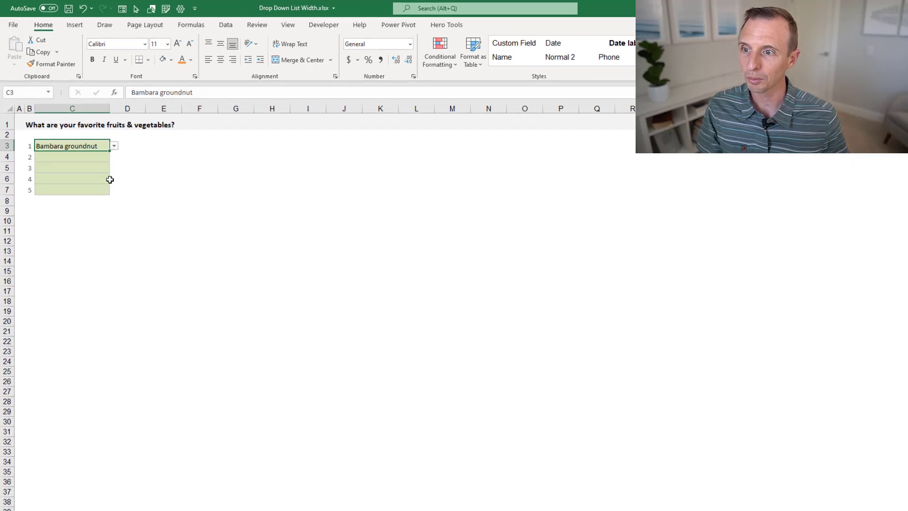
left_click(110, 147)
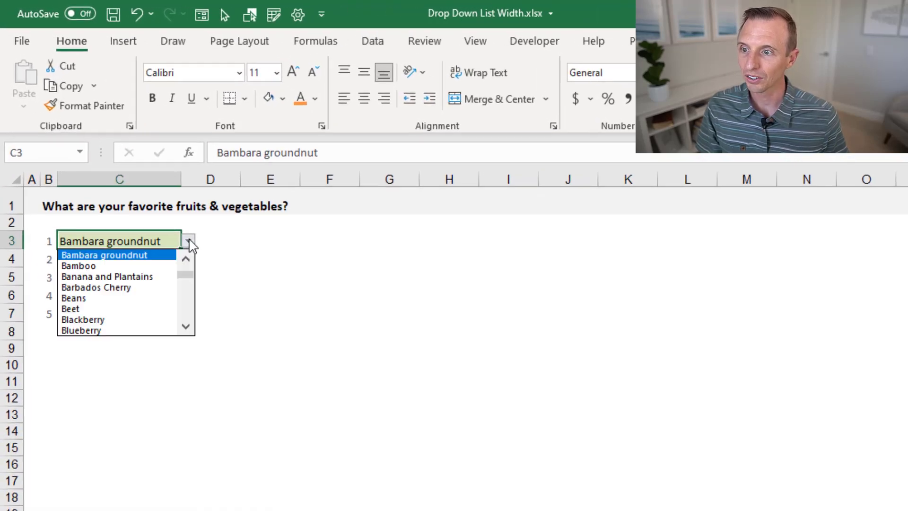
left_click(144, 277)
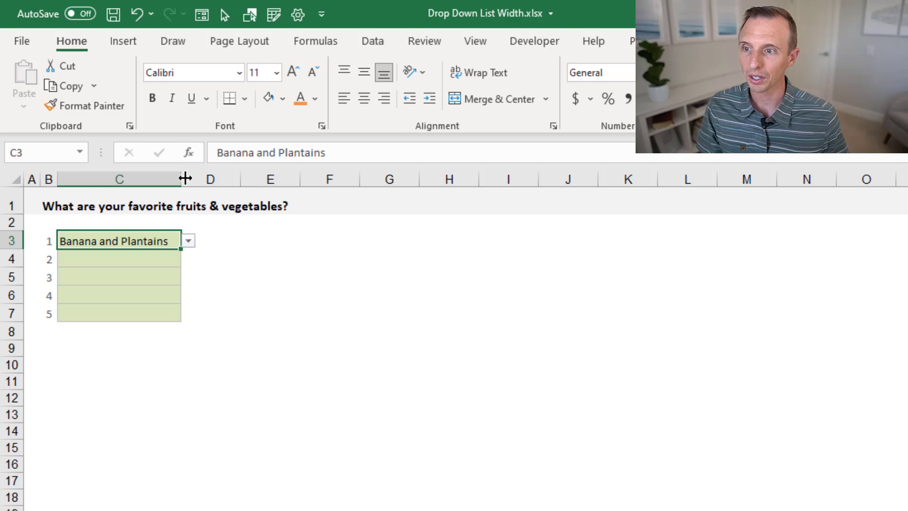
left_click_drag(182, 176, 175, 176)
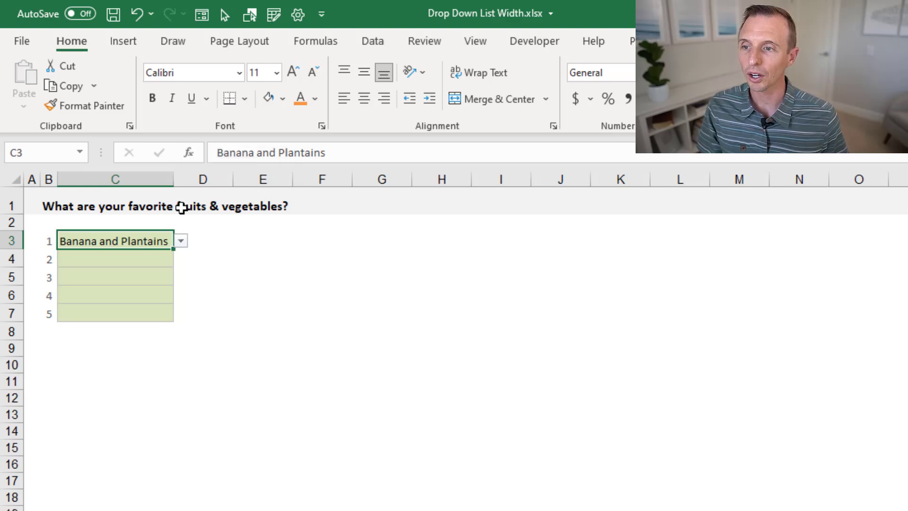
left_click(181, 242)
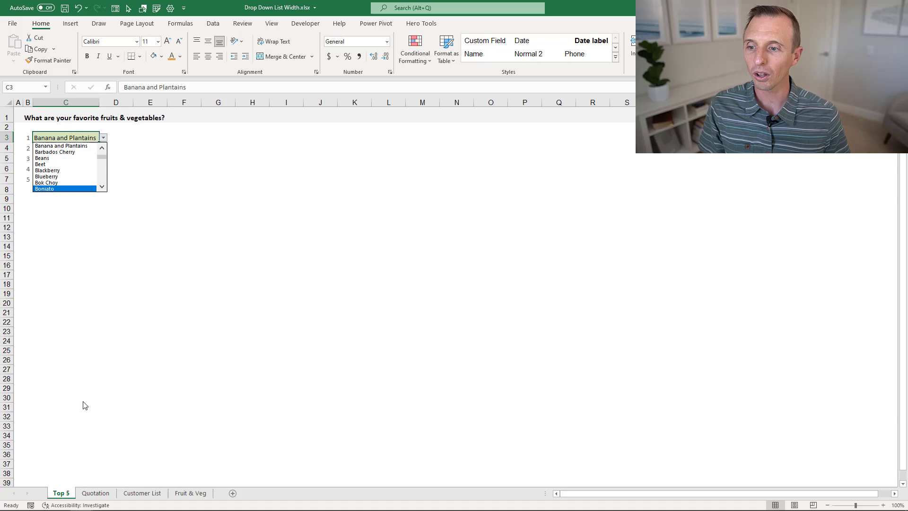
On the Quotation sheet, check B7's customer list, widen column B, then undo the widening.
left_click(96, 494)
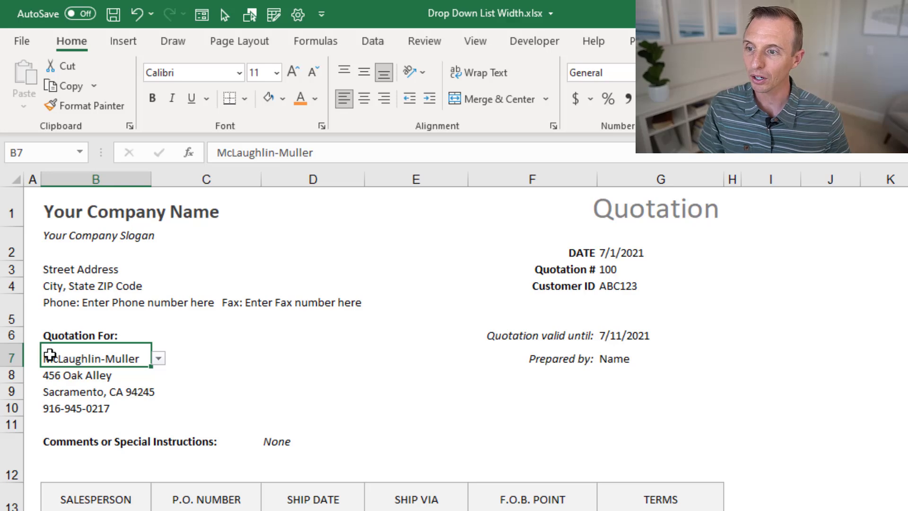
left_click(163, 360)
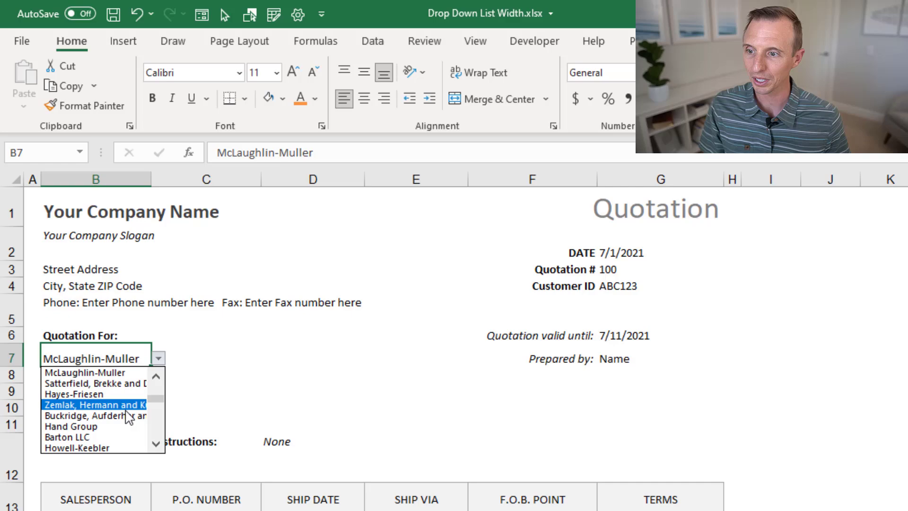
key("Escape")
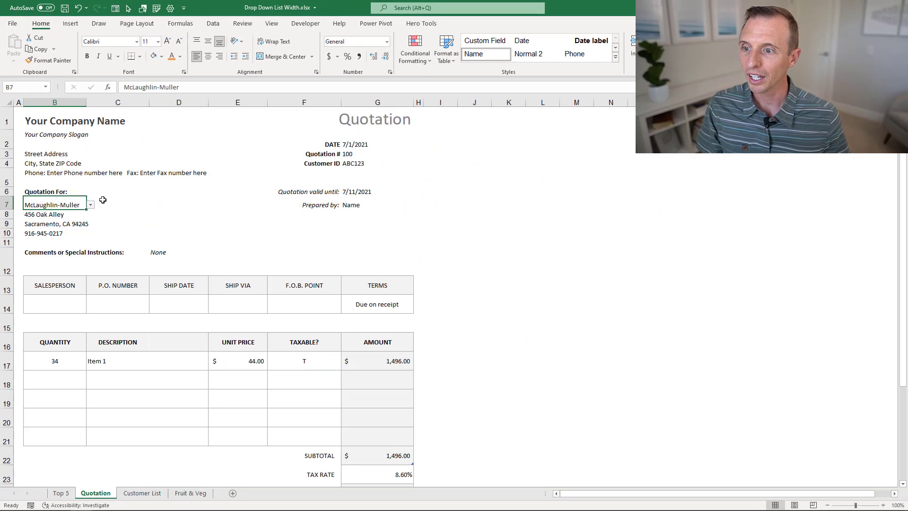
left_click_drag(86, 103, 137, 103)
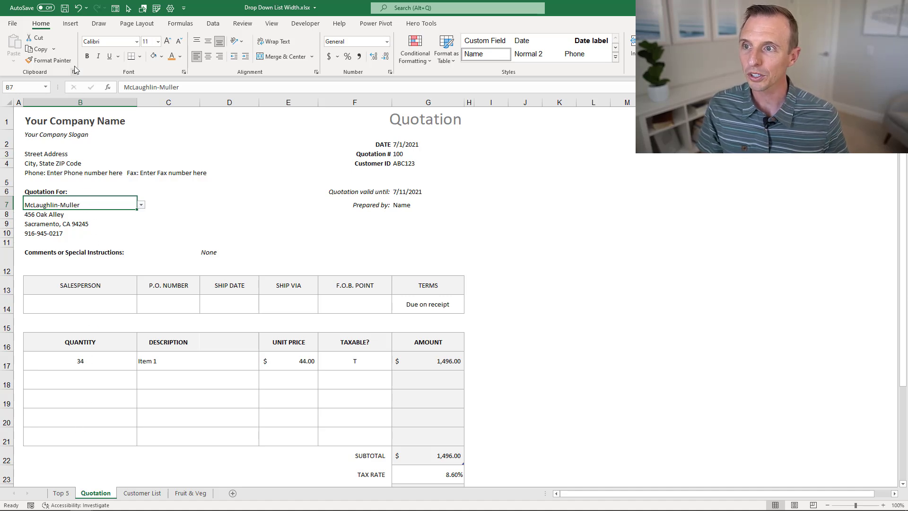
left_click(79, 14)
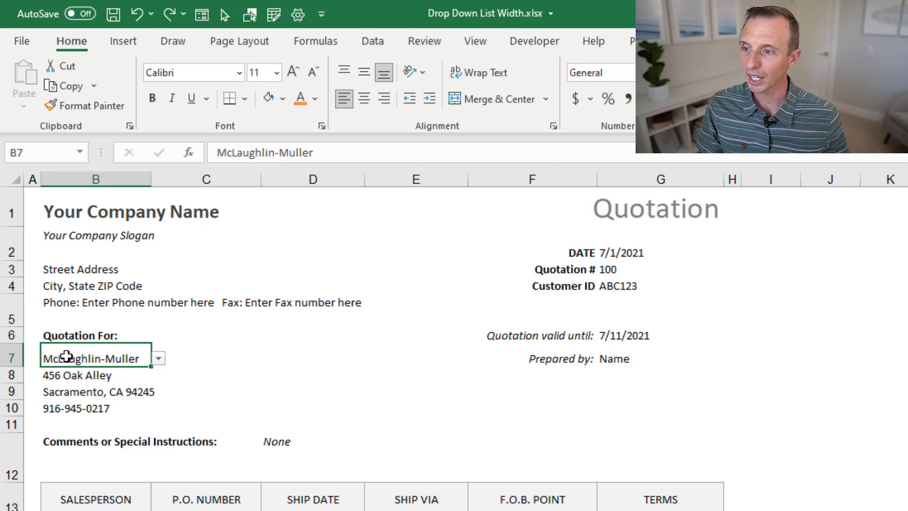
Merge B7:D7, left-align the customer name, and open its now-wider customer list.
left_click_drag(66, 356, 305, 357)
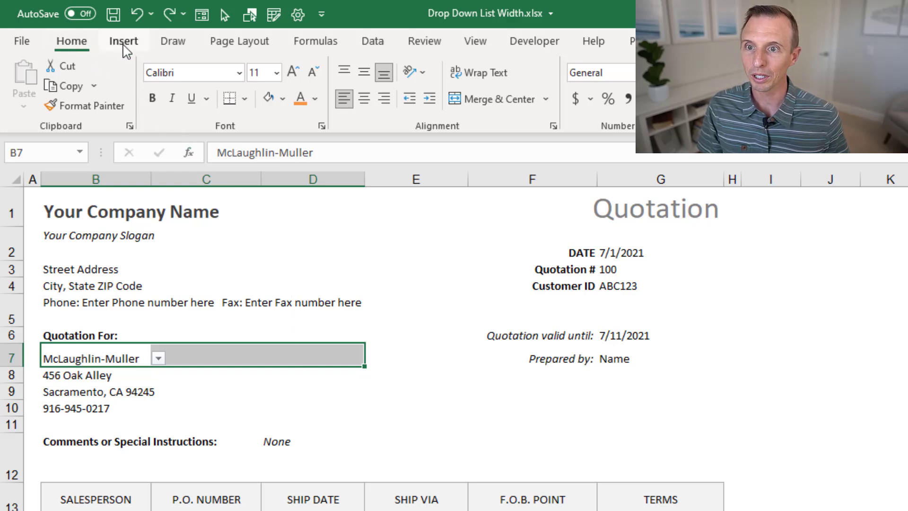
left_click(481, 101)
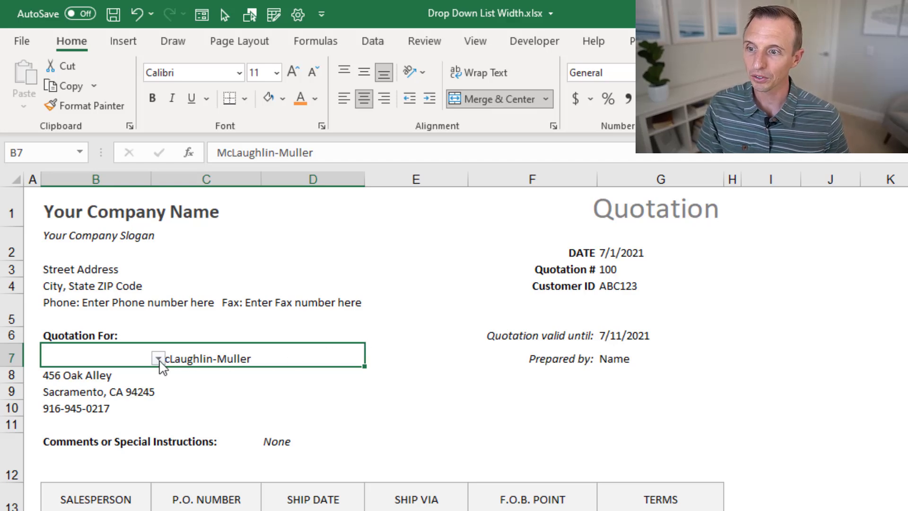
left_click(143, 370)
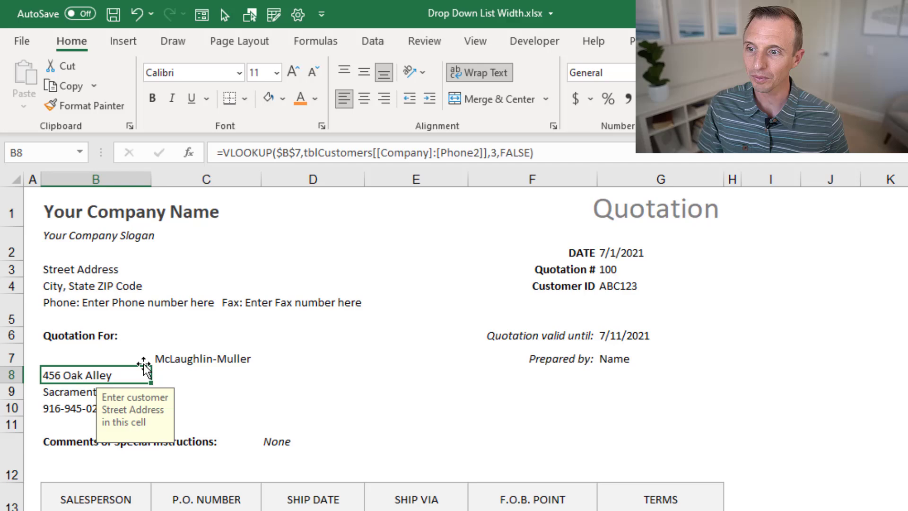
left_click(142, 359)
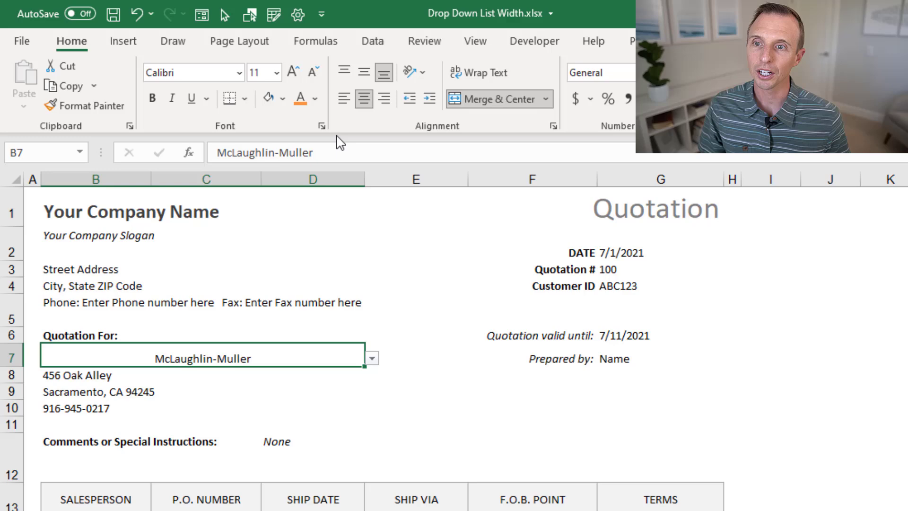
left_click(346, 99)
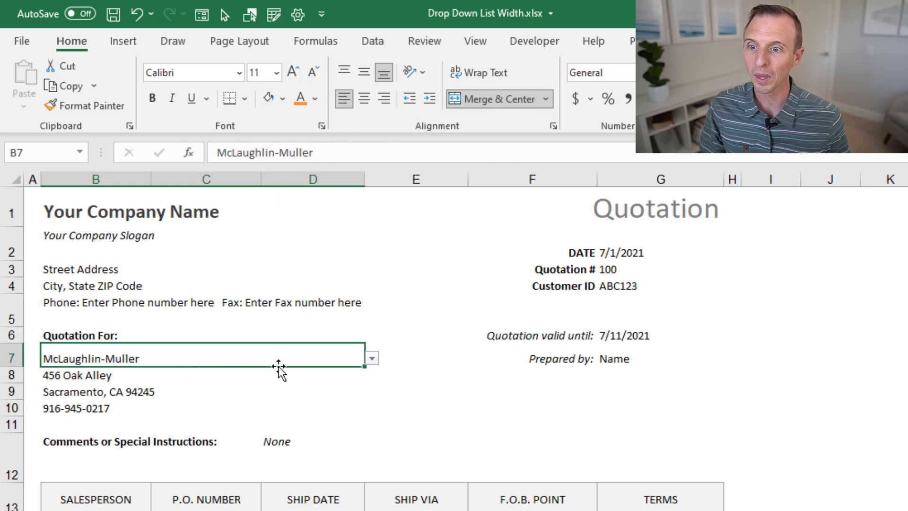
left_click(373, 360)
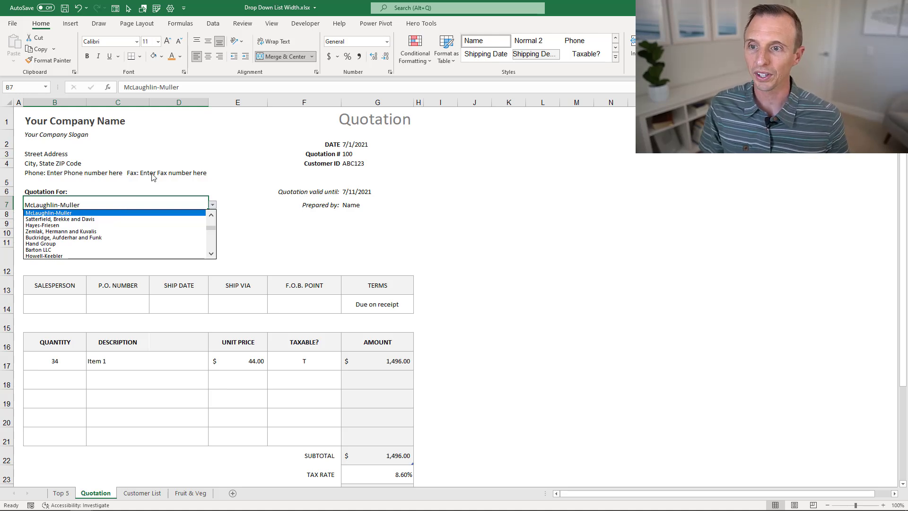
Set column D's width to 15.00 and recheck B7's customer list width.
left_click(208, 103)
left_click_drag(207, 101, 189, 101)
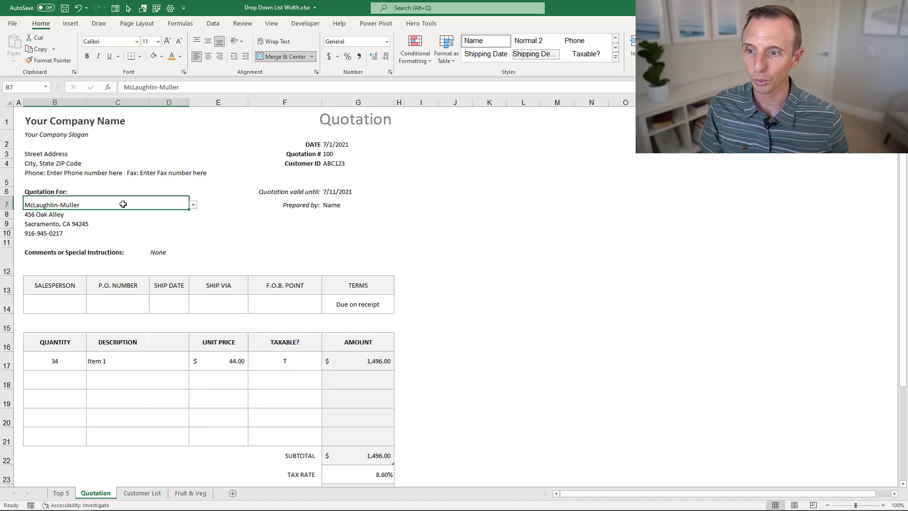
left_click(194, 207)
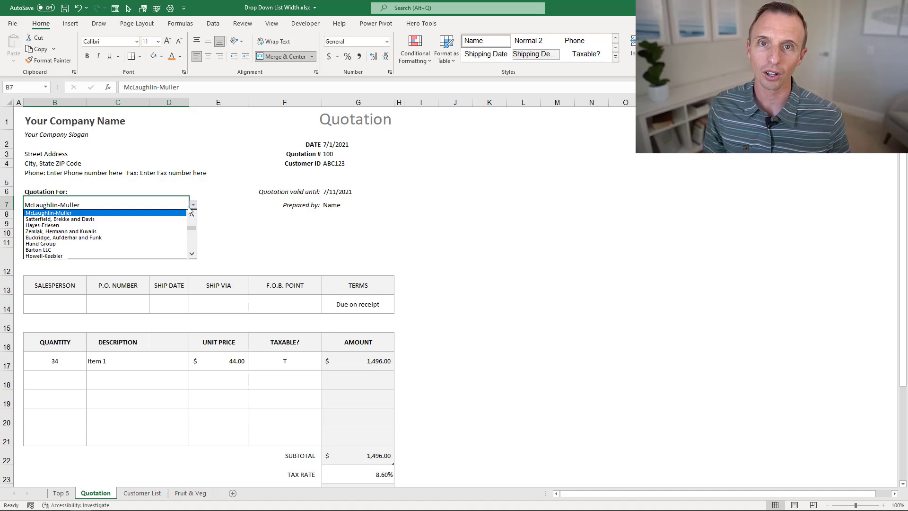
key("Escape")
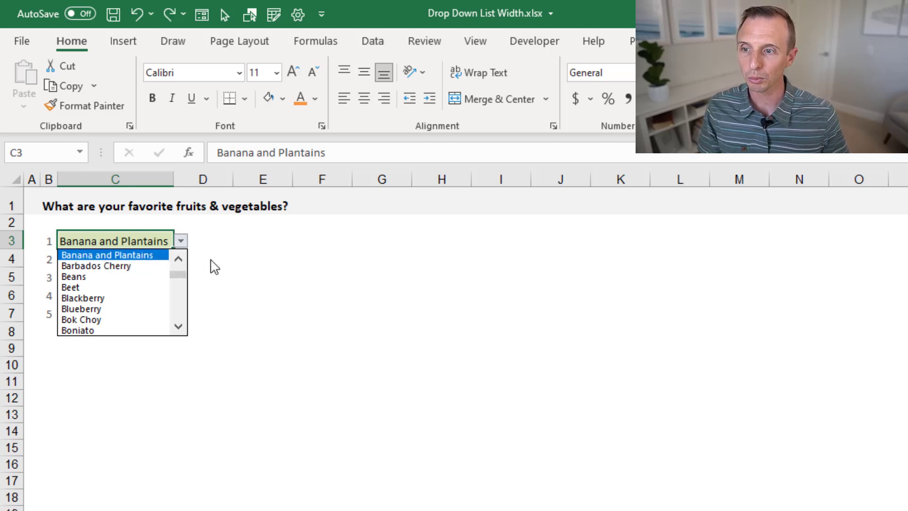
Zoom the Top 5 sheet in six steps and open C3's list to check its text size.
key("Escape")
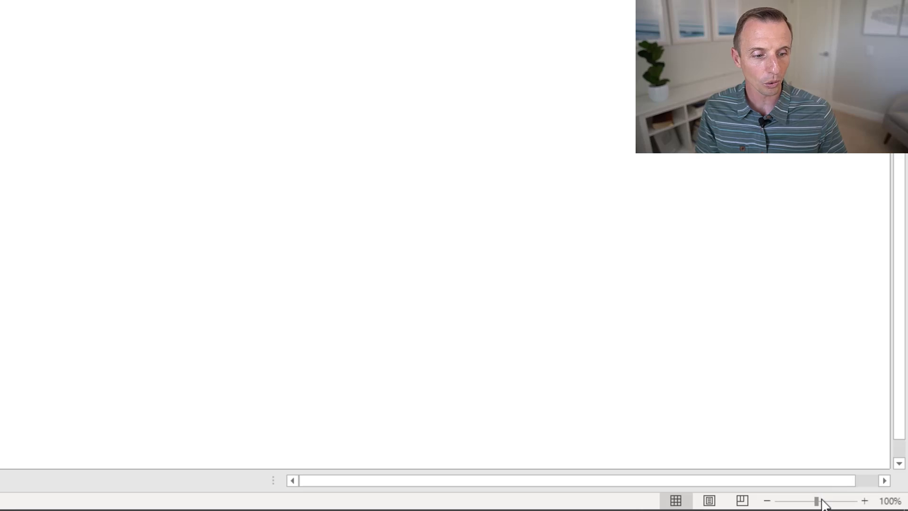
left_click(864, 500)
left_click(865, 501)
left_click(864, 501)
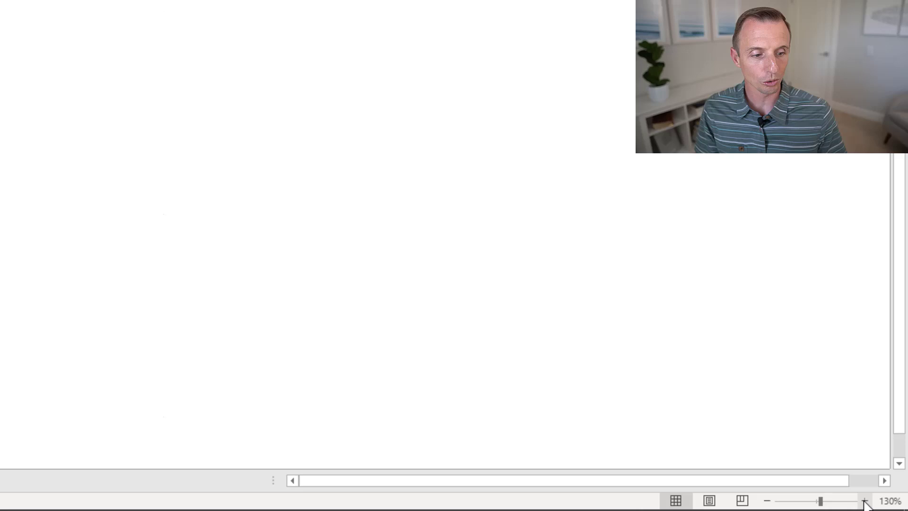
left_click(864, 501)
left_click(865, 500)
left_click(864, 500)
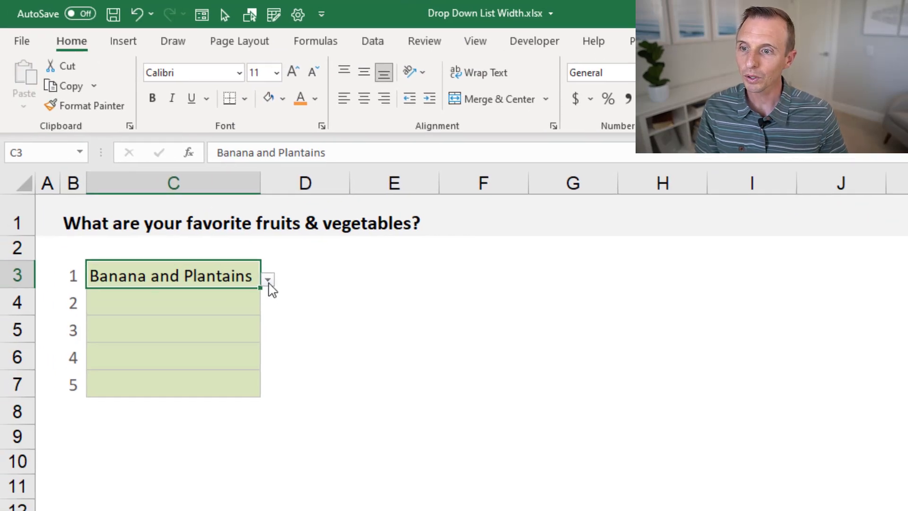
left_click(269, 282)
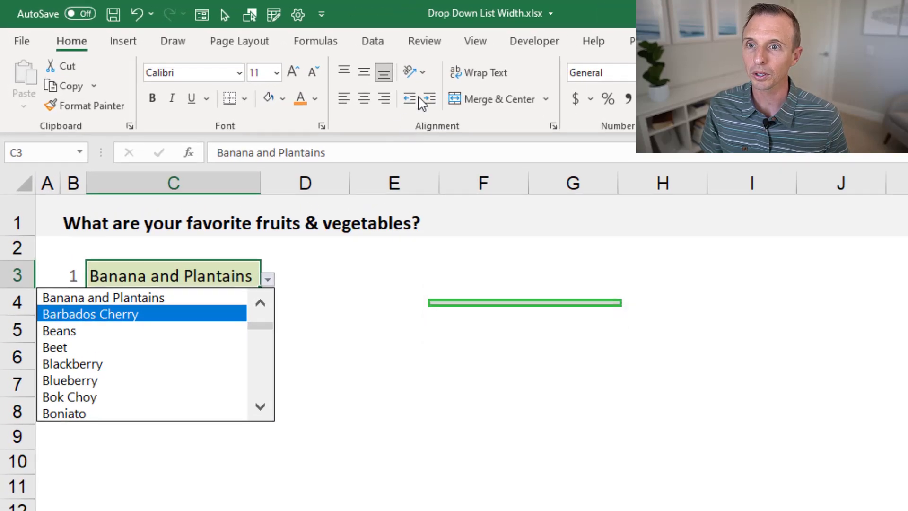
Reset the zoom to 100% and recheck C3's fruit list at normal size.
left_click(473, 42)
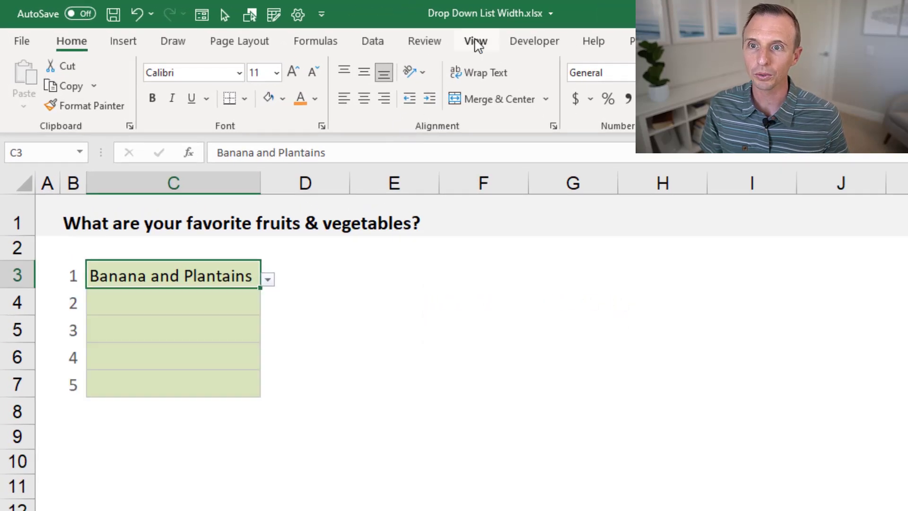
left_click(473, 41)
left_click(591, 75)
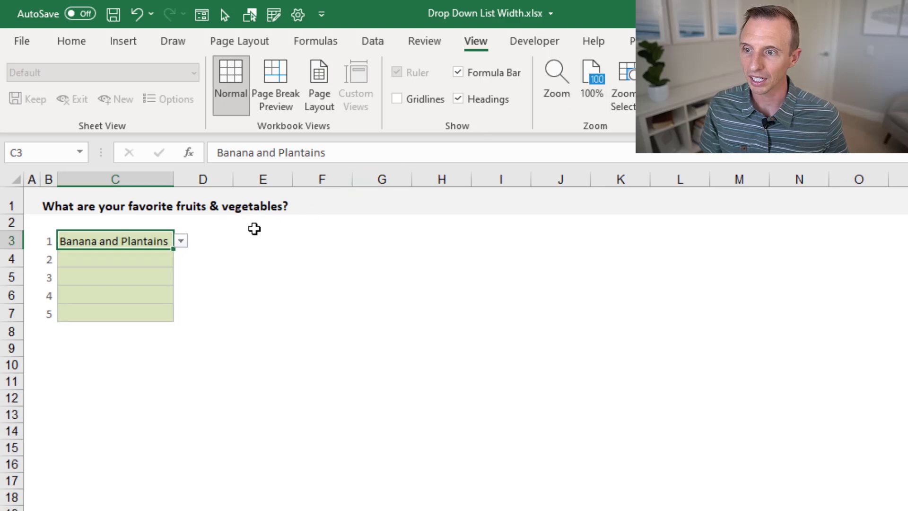
left_click(180, 242)
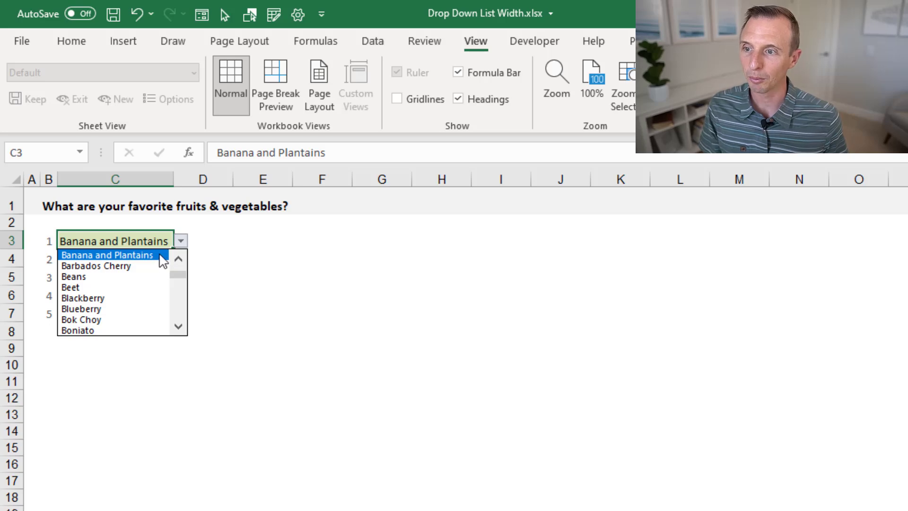
left_click(155, 237)
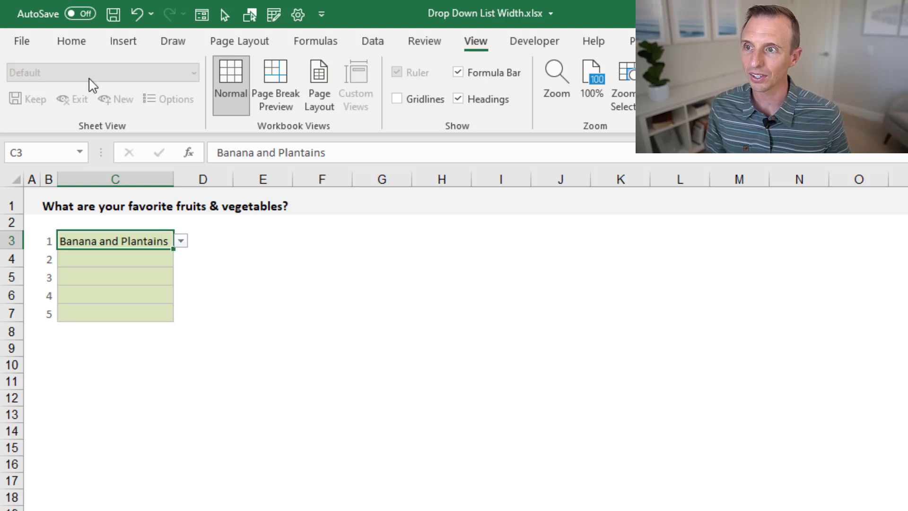
left_click(75, 42)
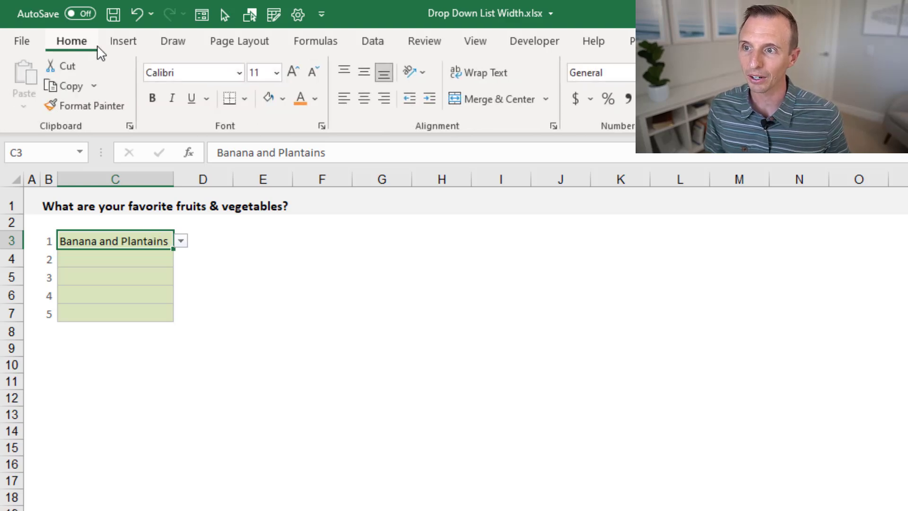
Raise C3's font to 14 pt, autofit column C, and check the wider drop-down.
left_click(294, 72)
left_click(293, 73)
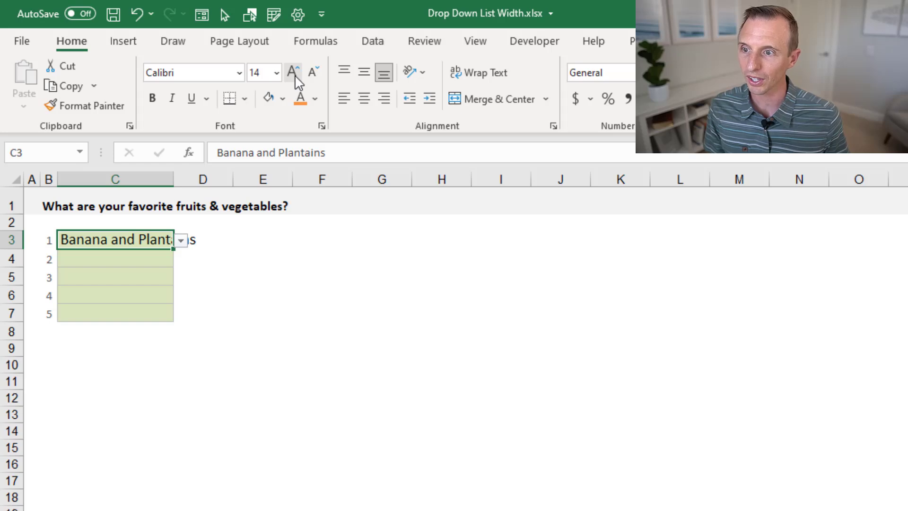
double_click(174, 178)
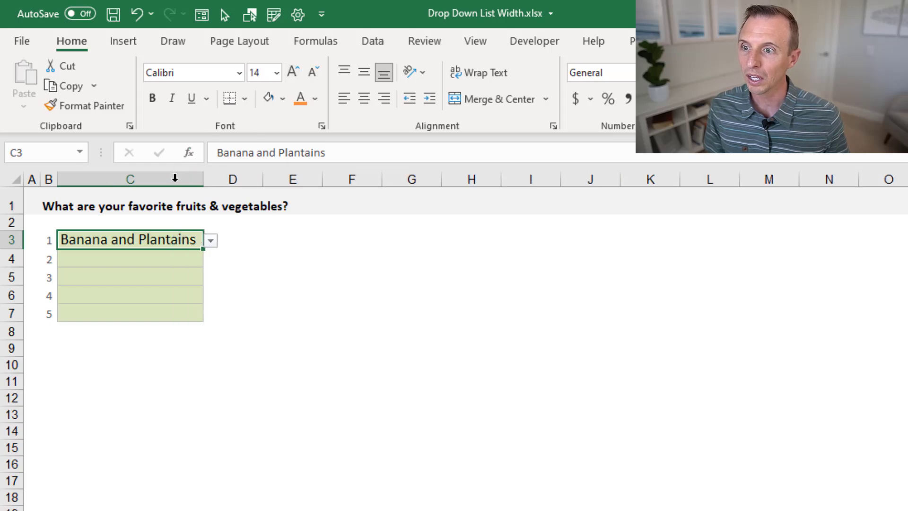
left_click(210, 240)
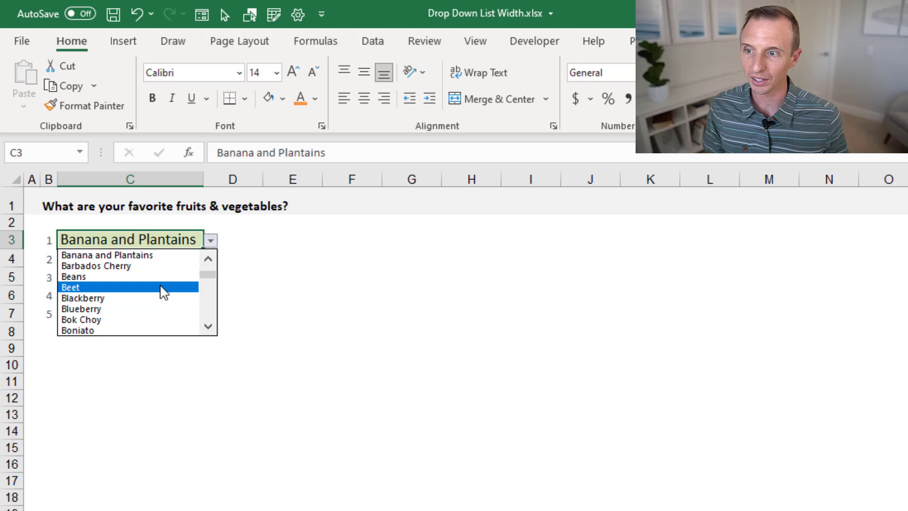
left_click(184, 239)
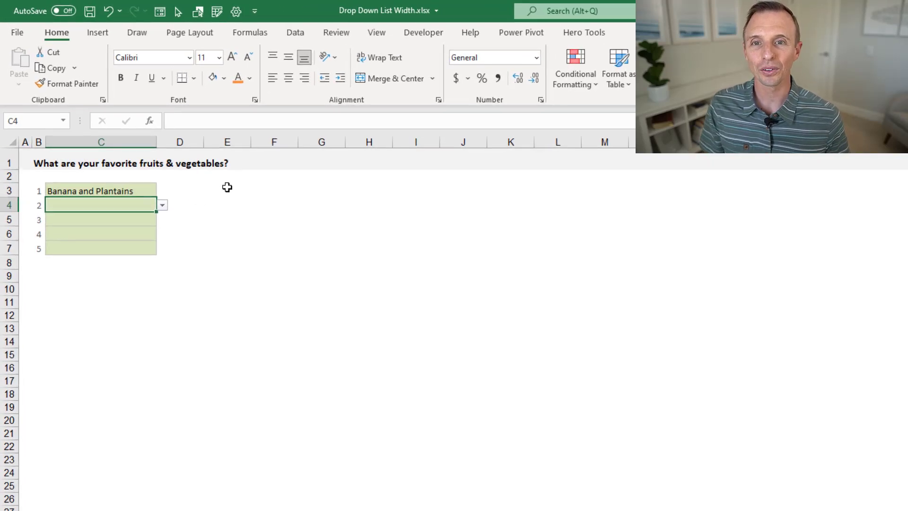
Open the Hero Tools List Search window and place it beside the answer cells.
left_click(580, 37)
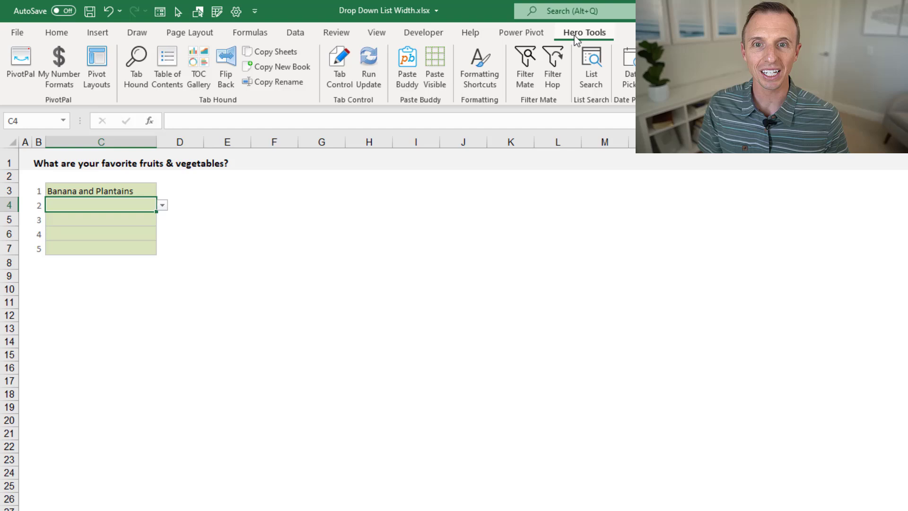
left_click(589, 65)
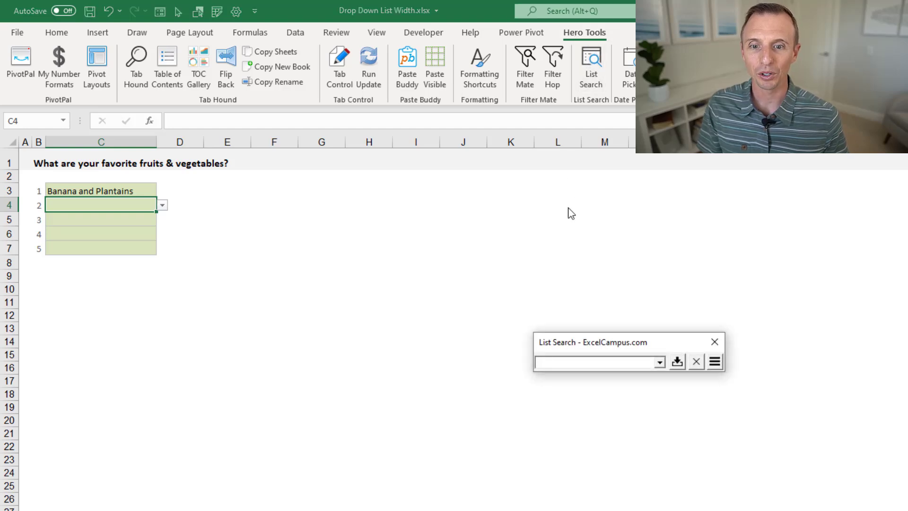
left_click_drag(568, 335, 228, 193)
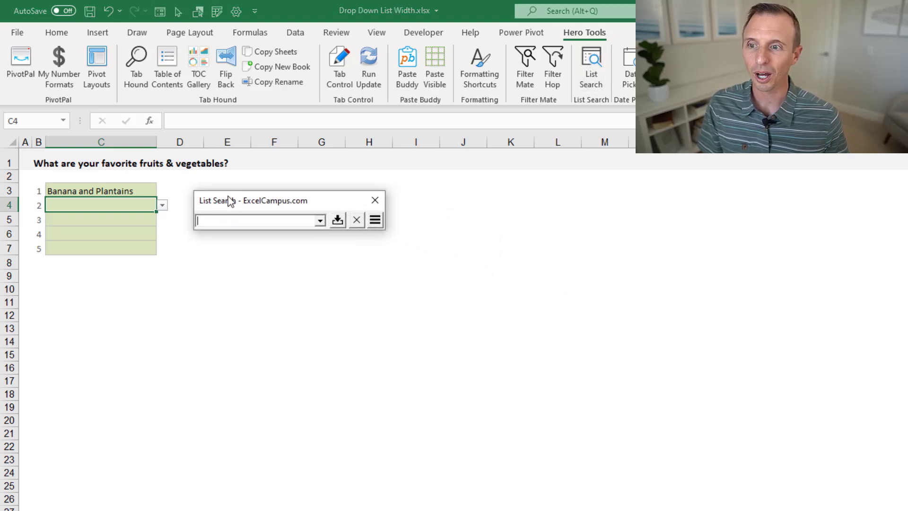
left_click(320, 221)
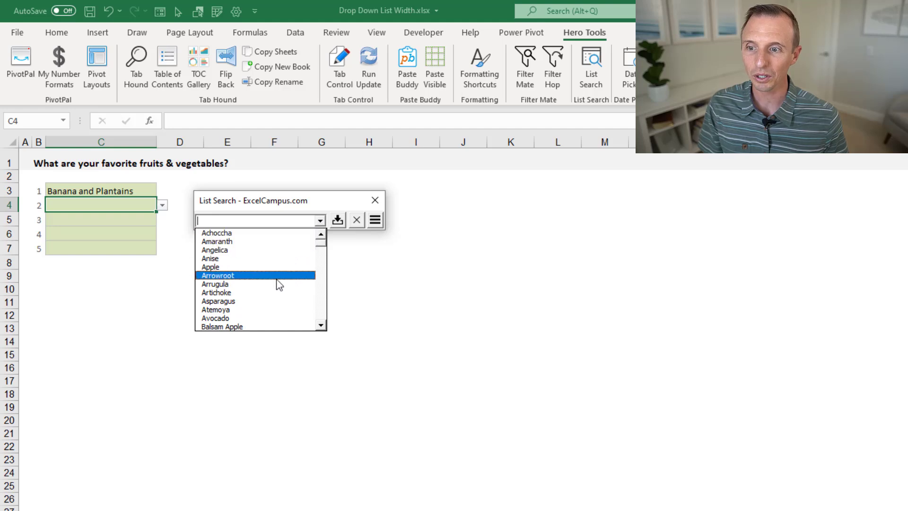
Search the list for 'app' and enter Balsam Apple into C4.
left_click(231, 220)
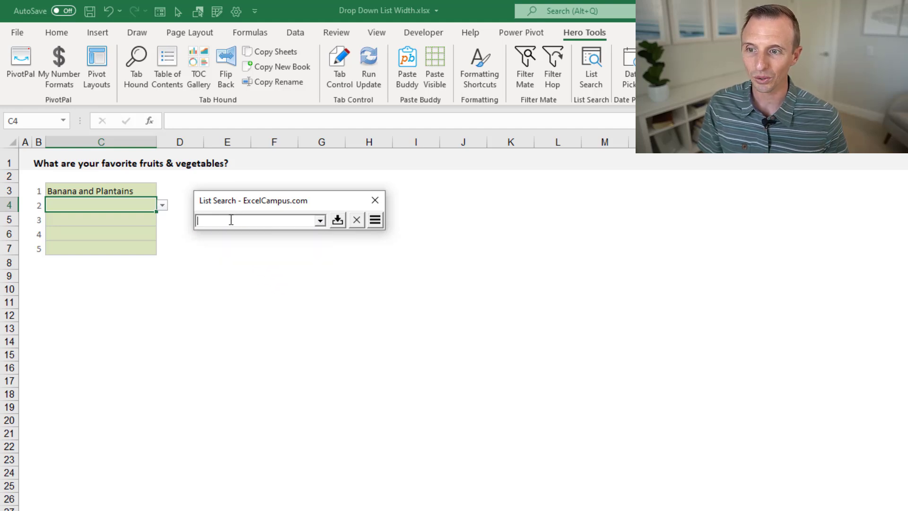
type("app")
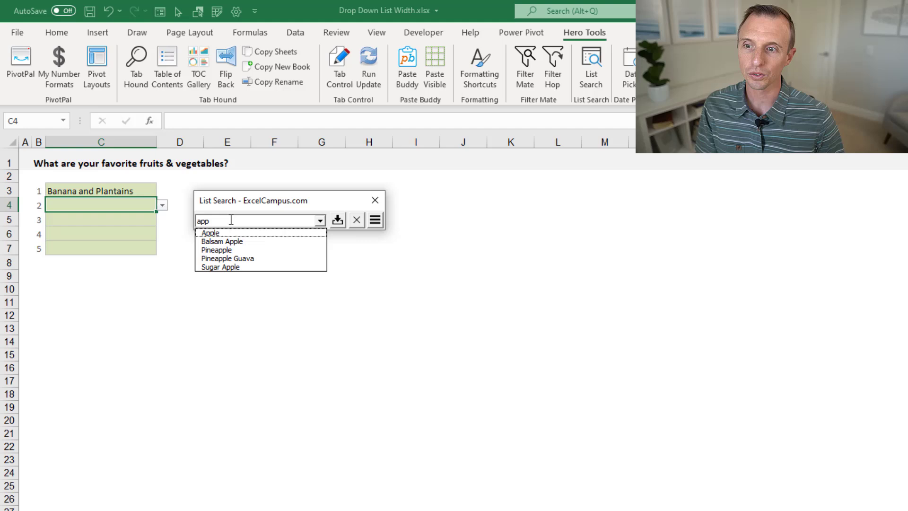
key("Down")
key("Return")
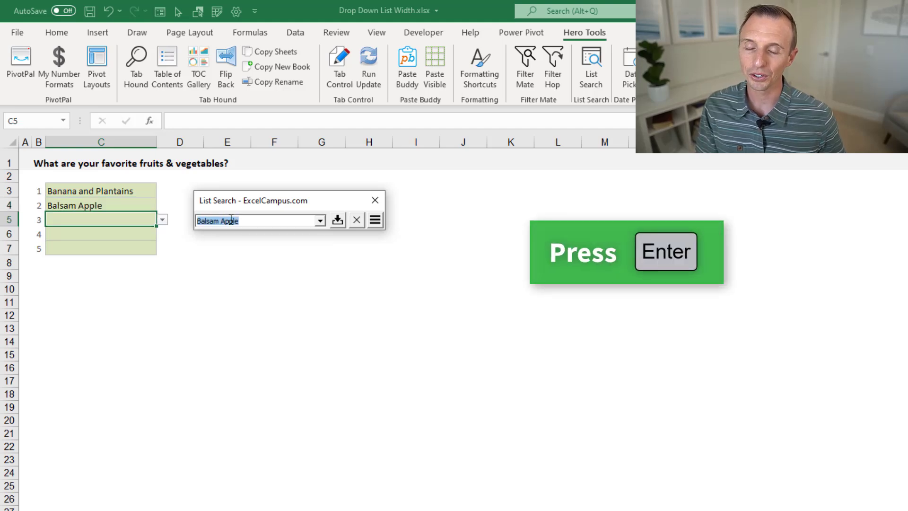